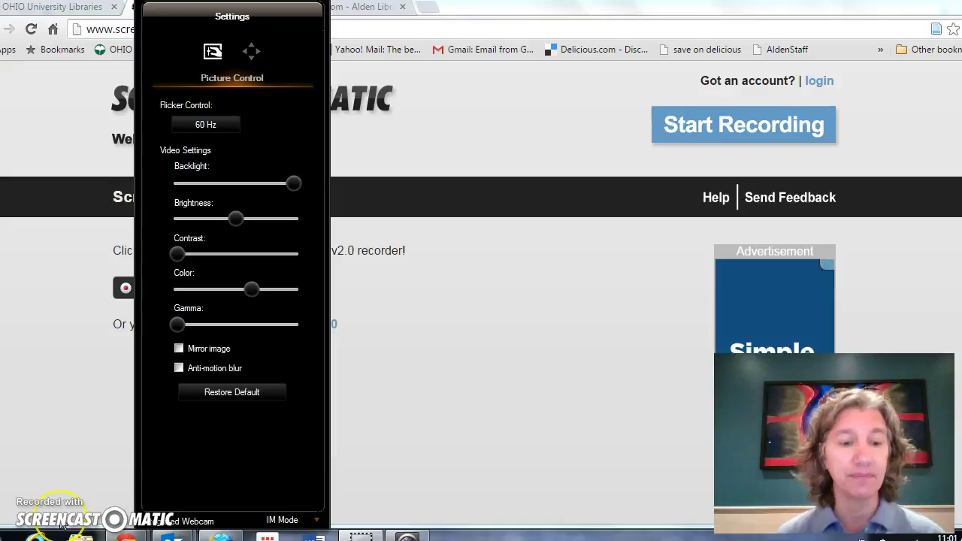
- Bring Chrome in front of the webcam settings panel to show the Screen Recorder page
key("alt+Tab")
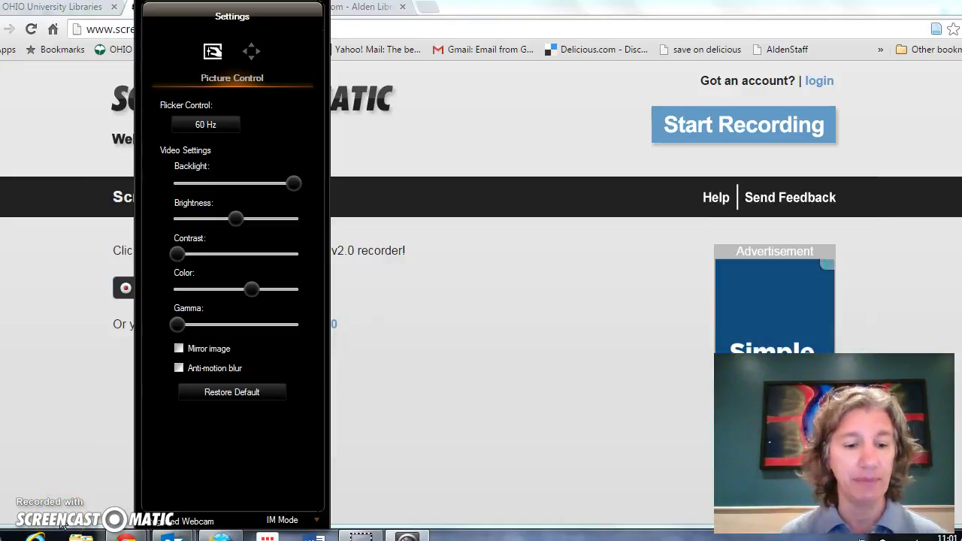
key("alt+Tab")
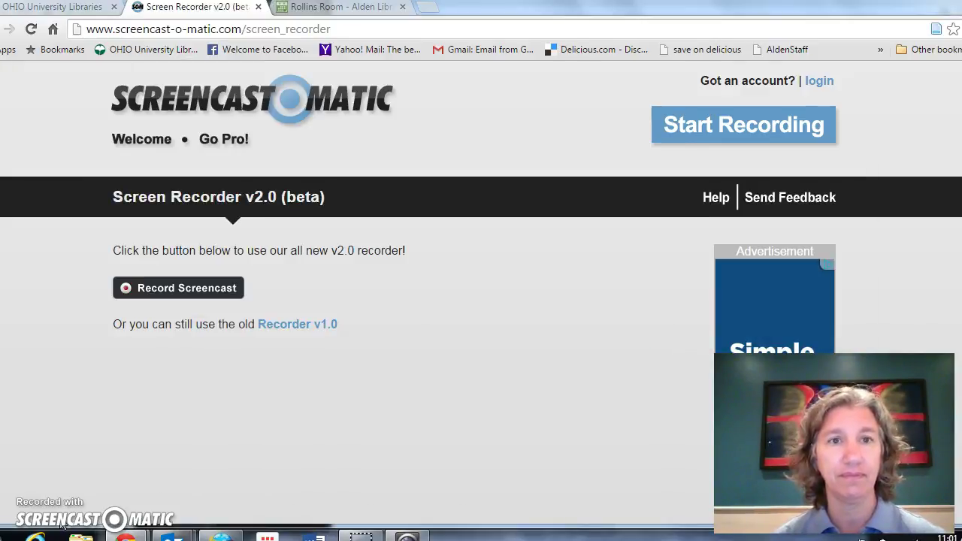
- Switch to the 'OHIO University Libraries - Google Chrome' window
key("alt+Tab")
key("alt+Tab")
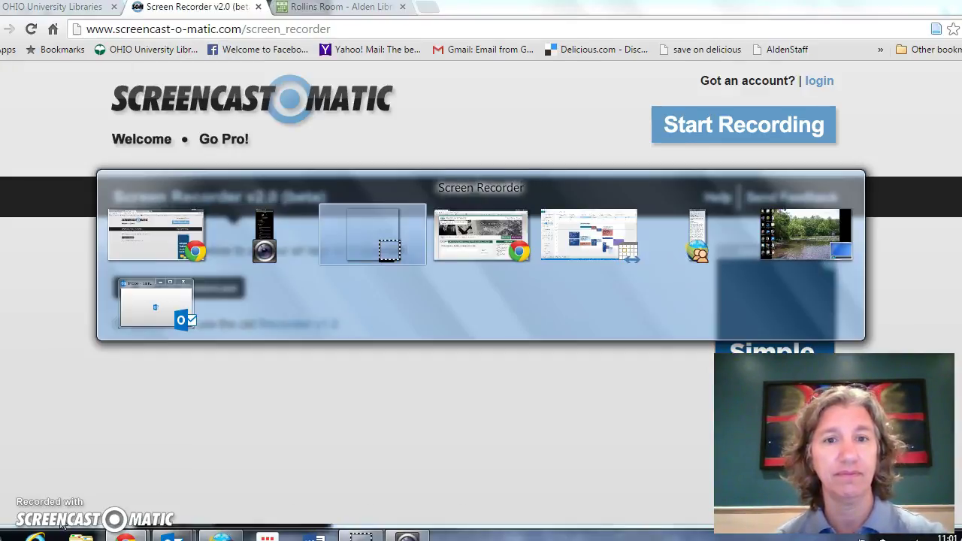
key("alt+Tab")
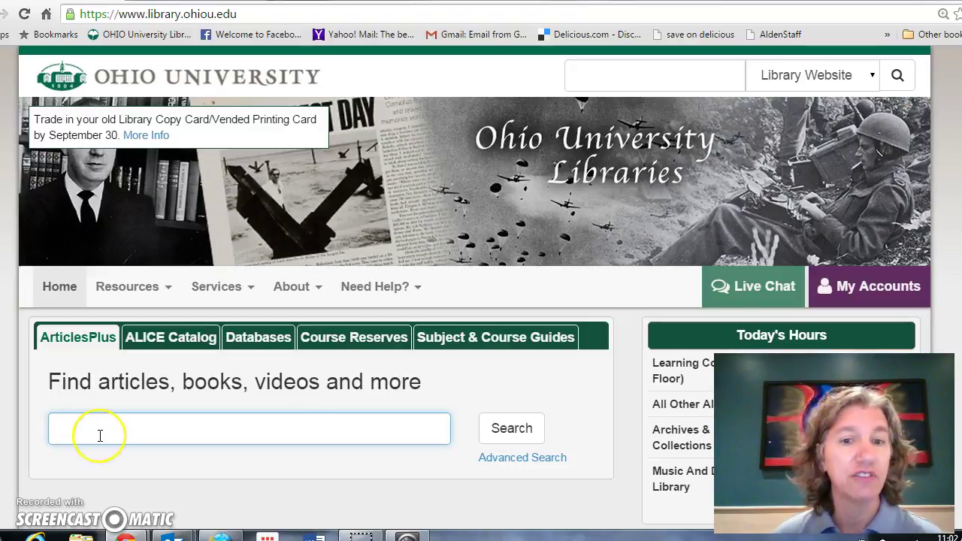
- Search ArticlesPlus for 'raw milk'
type("raw")
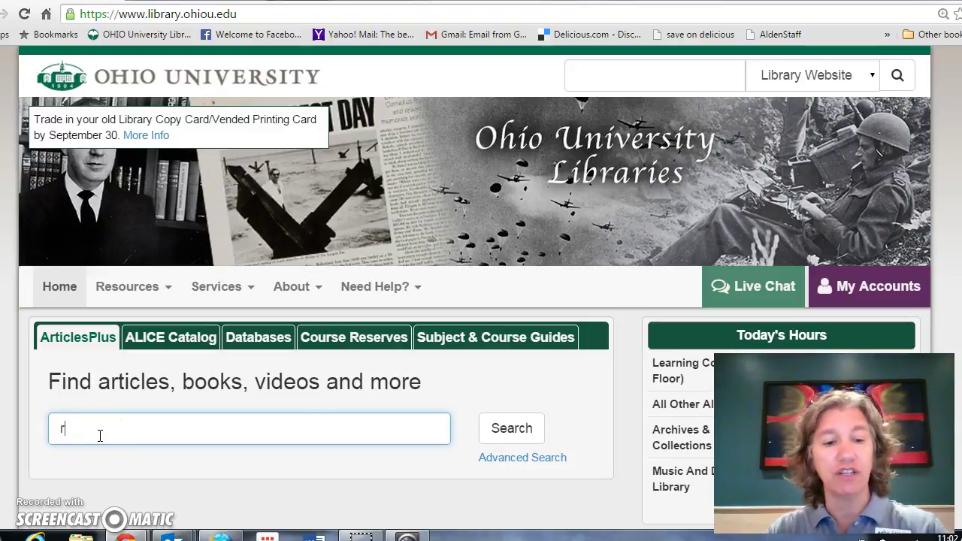
type(" milk")
key("Return")
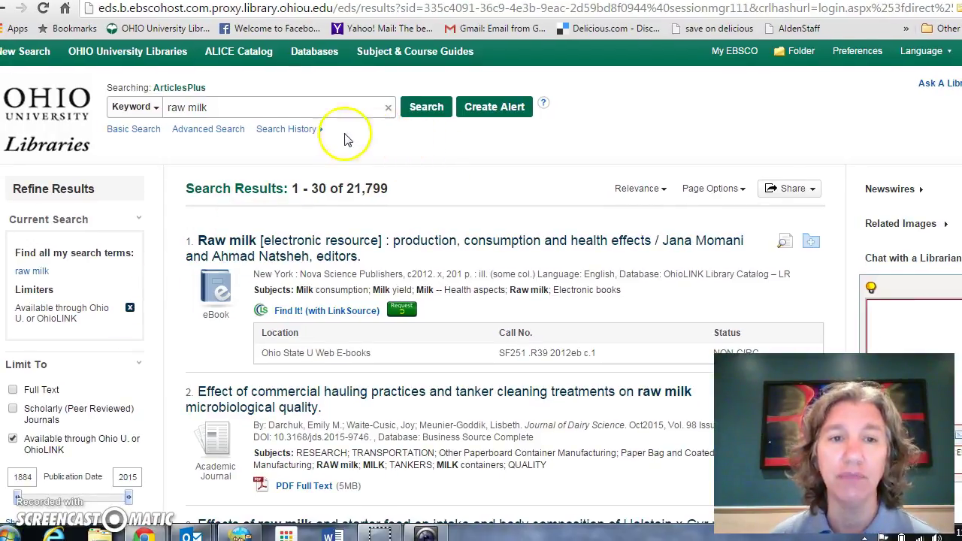
- Open the Advanced Search form with 'raw milk' in the first row
left_click(194, 131)
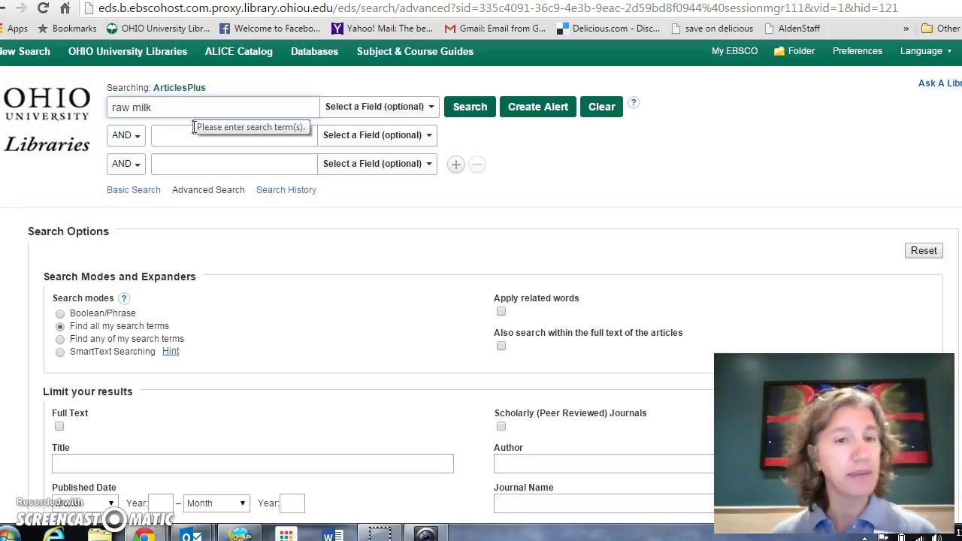
- Add 'safety or health or consum*' as the second AND row and run the search
left_click(174, 139)
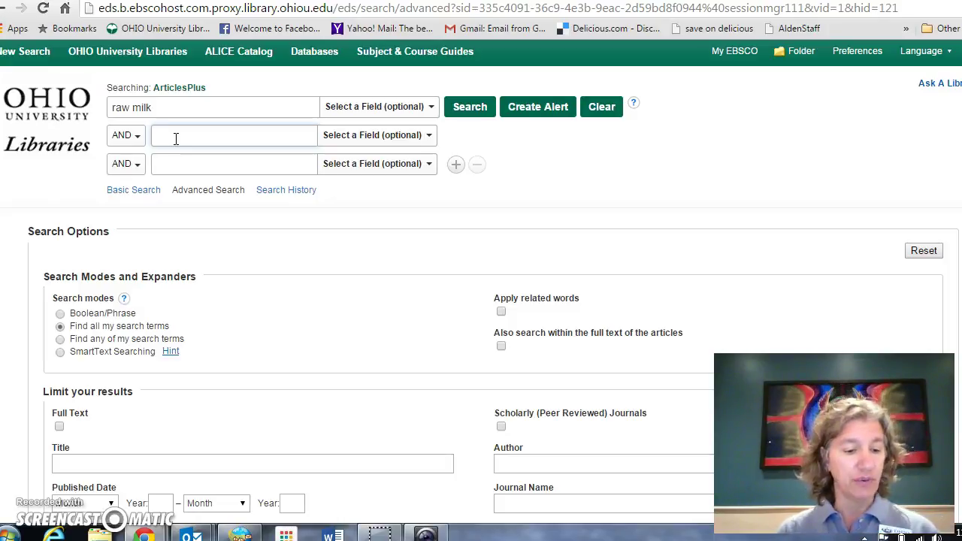
type("safety")
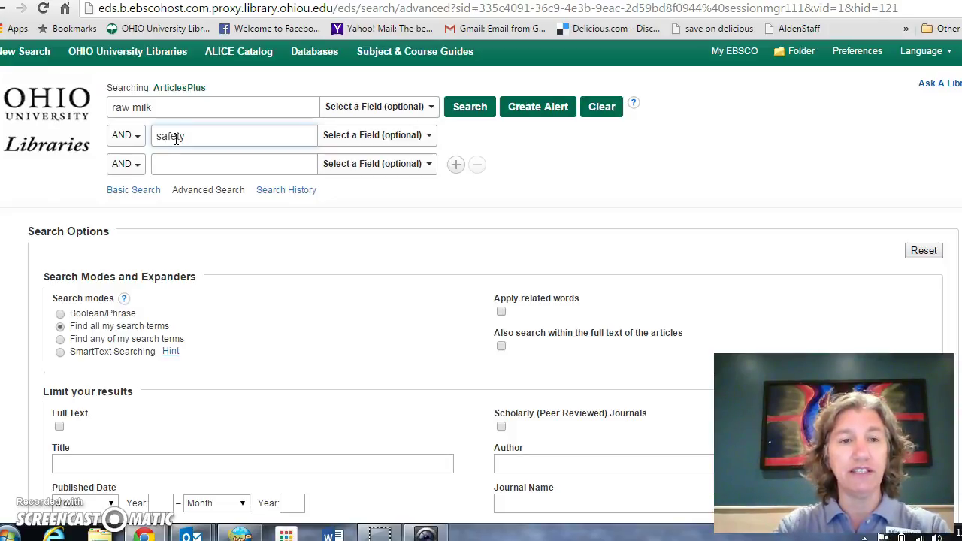
type(" or ")
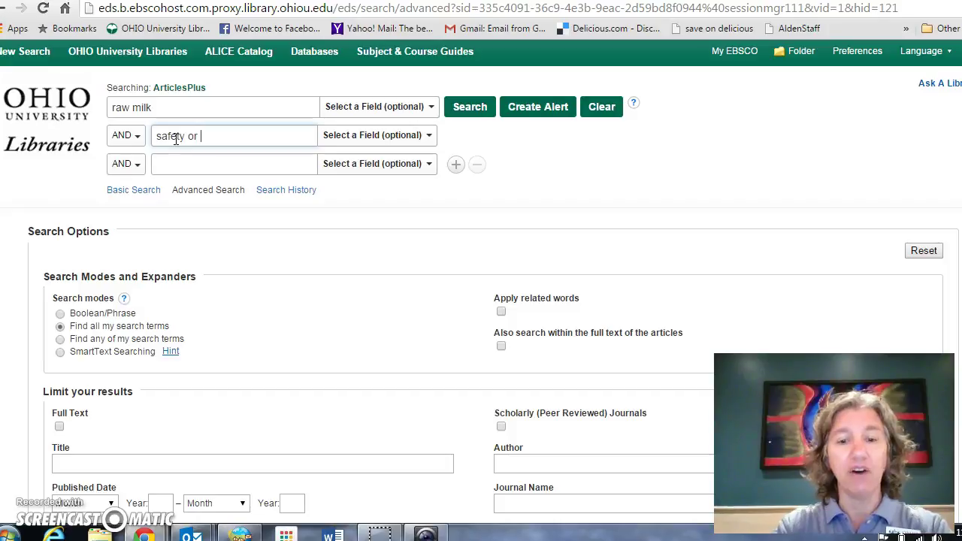
type("health")
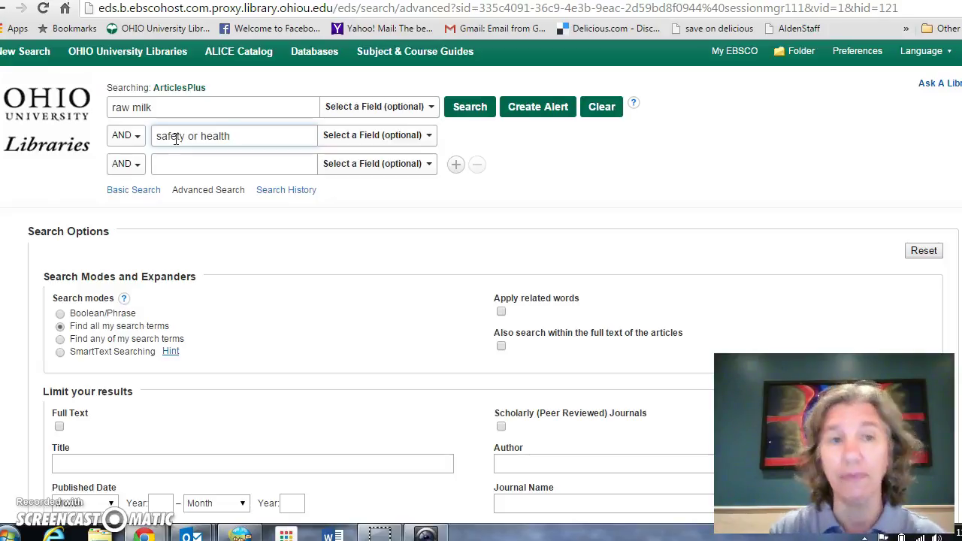
type("or consum")
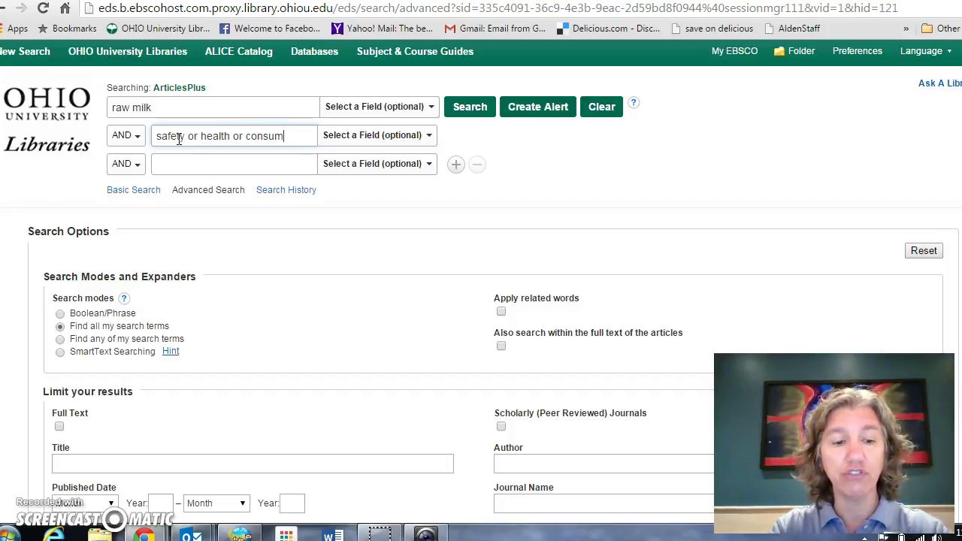
type("*")
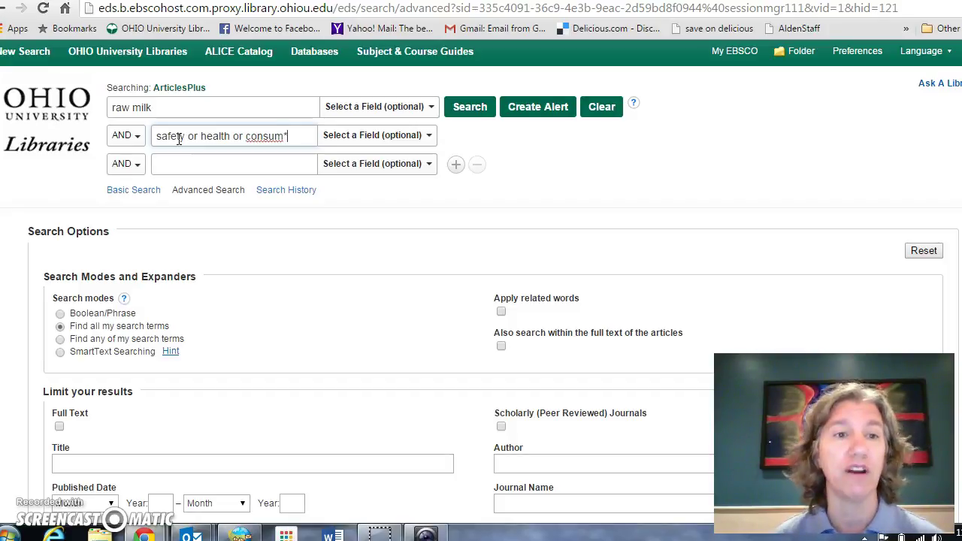
left_click(470, 107)
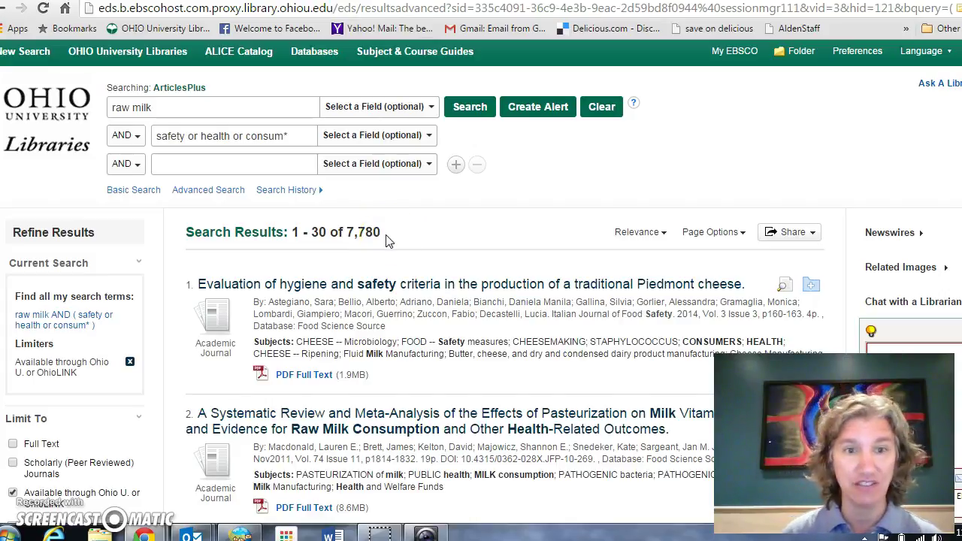
- Limit the Publication Date slider to 2005–2015
scroll(386, 241, "down", 1)
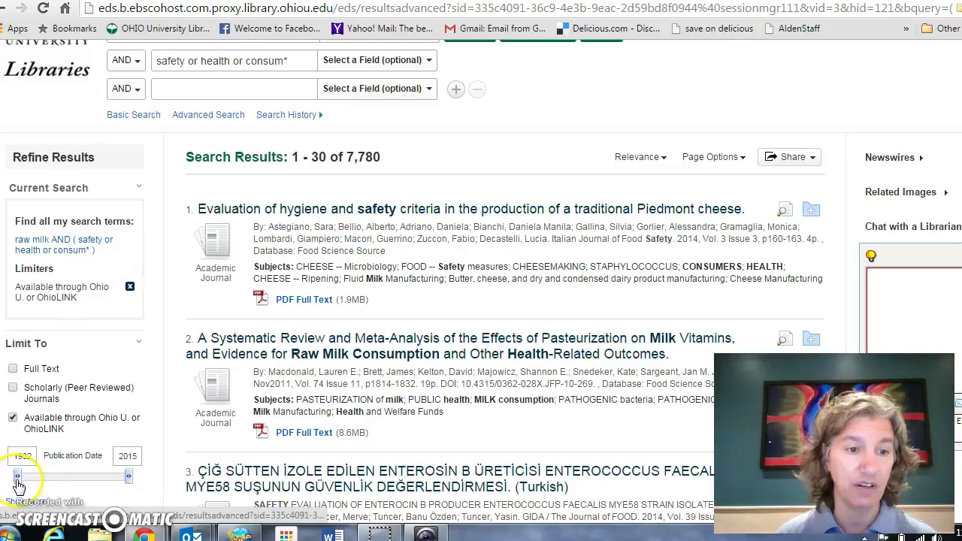
left_click_drag(19, 481, 116, 482)
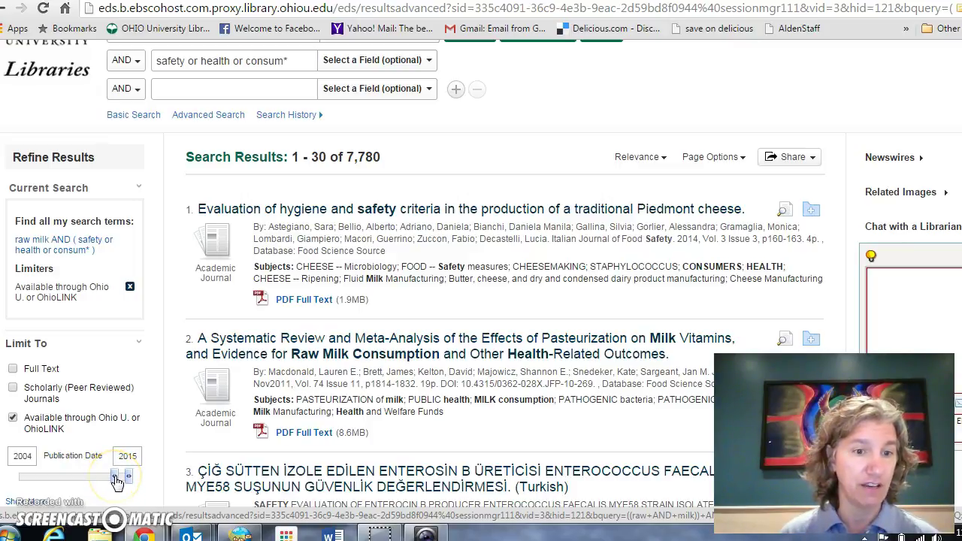
left_click_drag(116, 481, 118, 481)
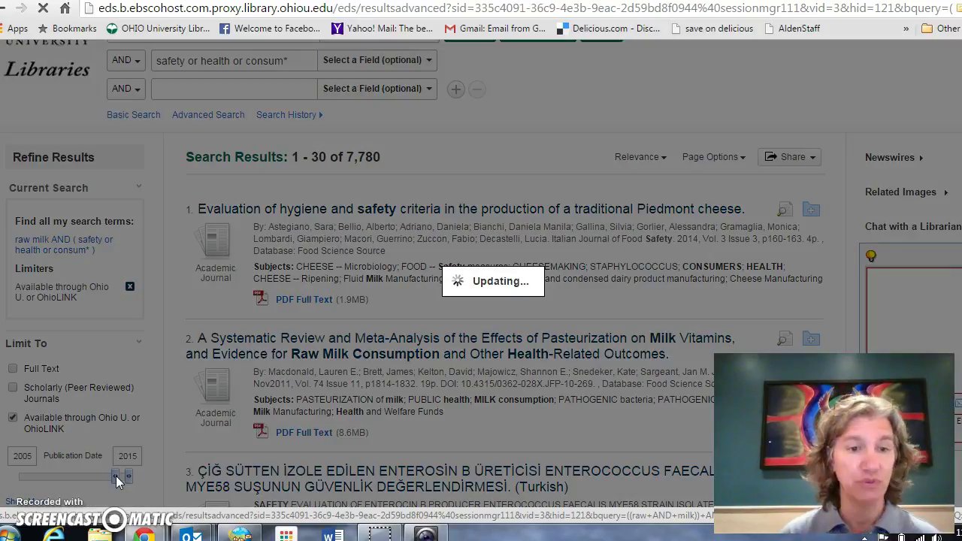
left_click(121, 473)
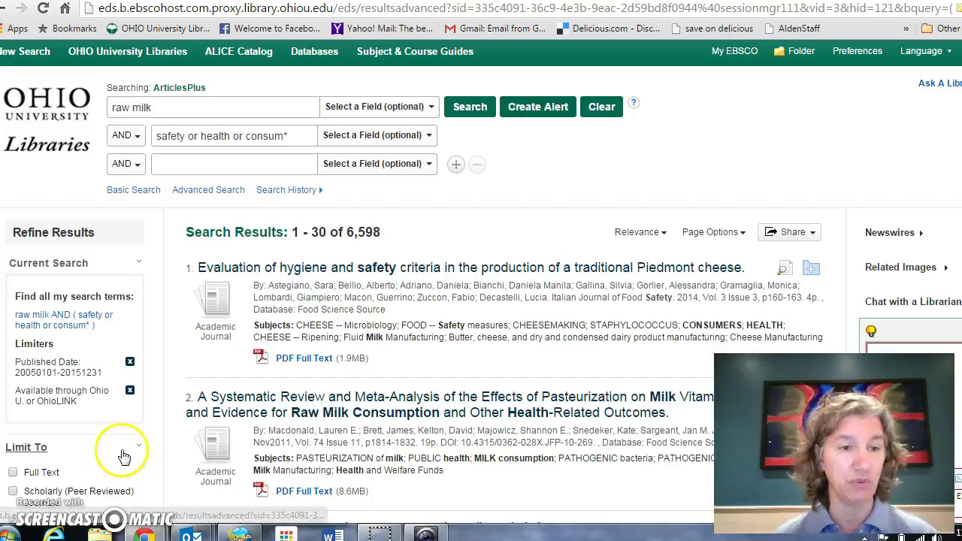
- Tick the Scholarly (Peer Reviewed) Journals limiter
scroll(116, 443, "down", 1)
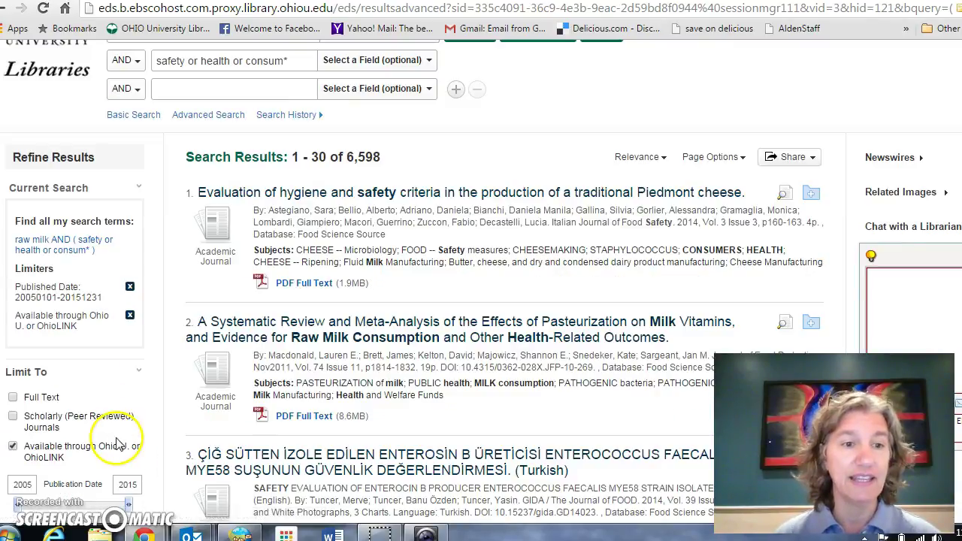
left_click(13, 417)
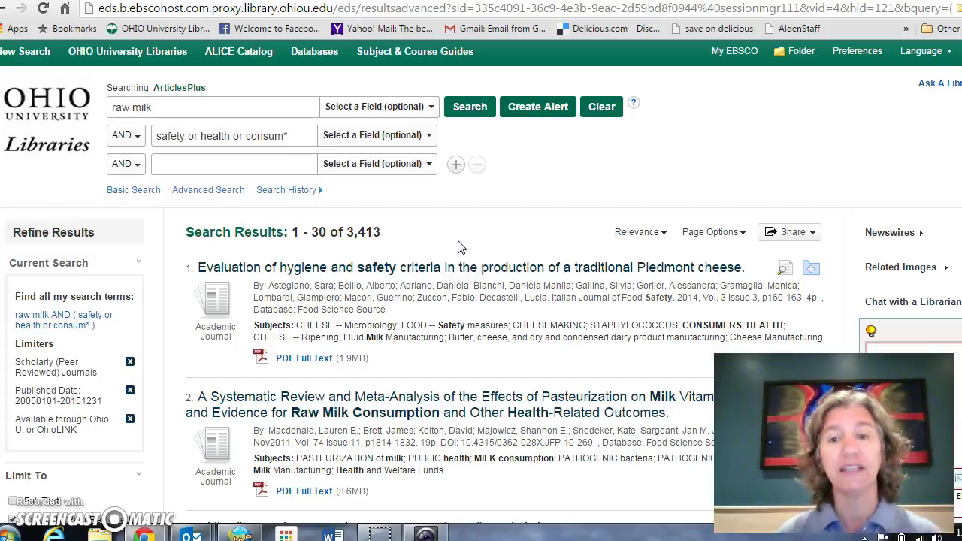
- Open the PDF Full Text of result 11, 'Food safety in raw milk production'
scroll(461, 248, "down", 1)
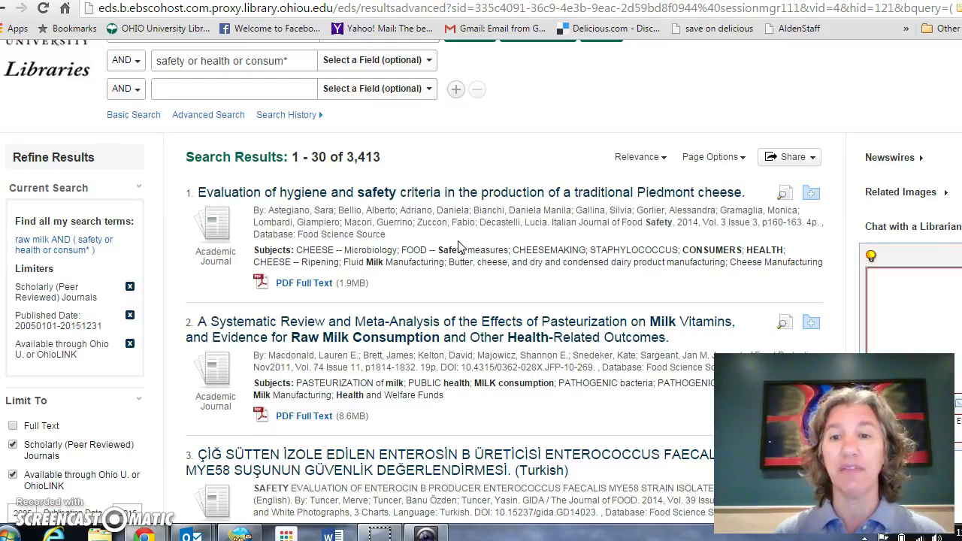
scroll(461, 247, "down", 1)
scroll(461, 247, "down", 1)
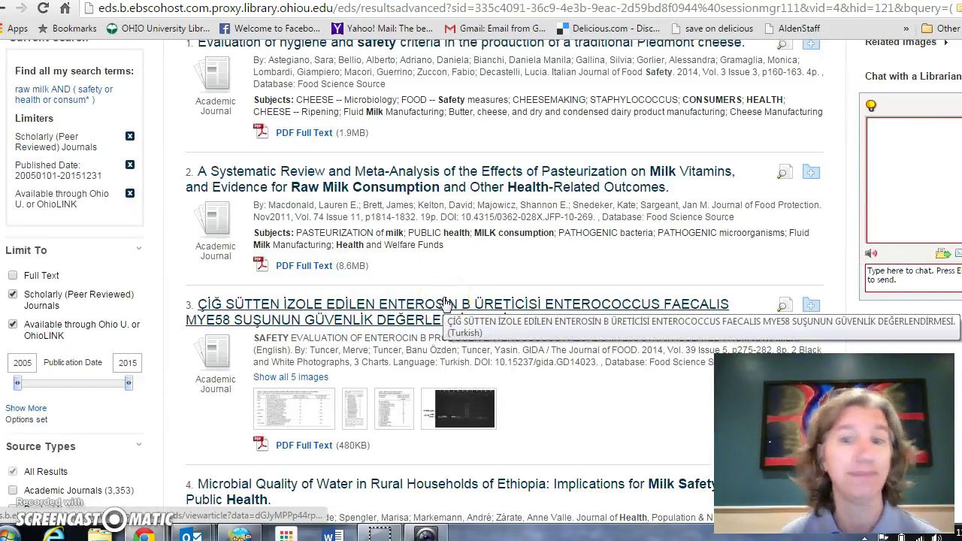
scroll(446, 303, "down", 1)
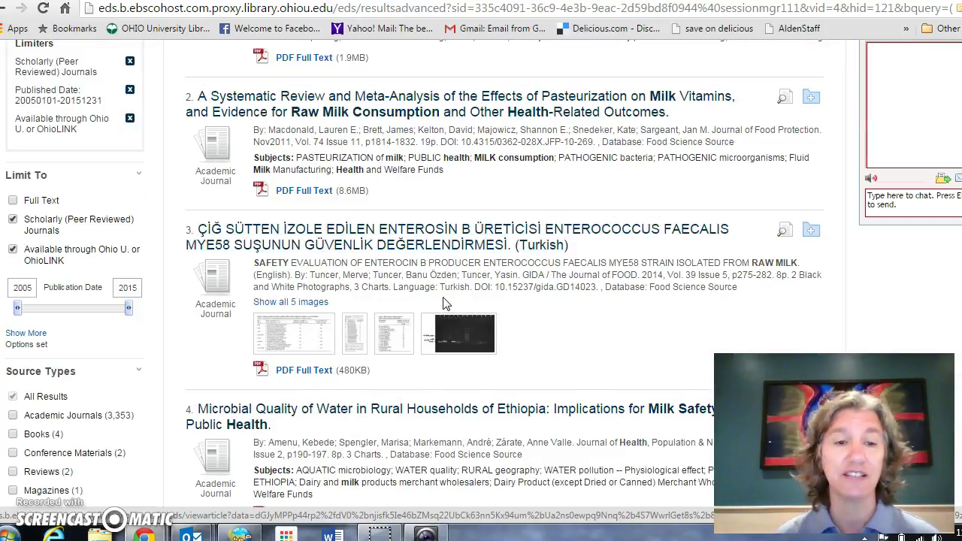
scroll(445, 303, "down", 1)
scroll(443, 303, "down", 3)
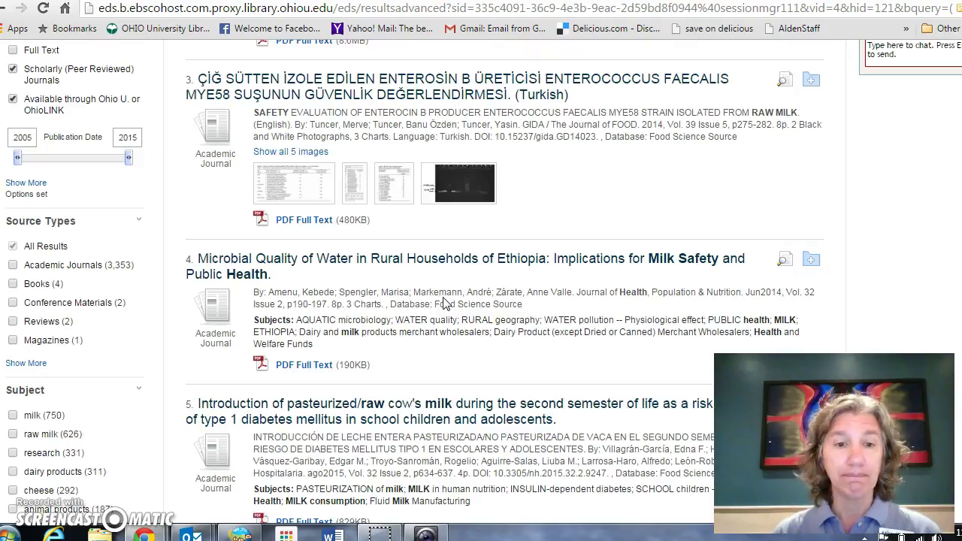
scroll(445, 298, "down", 4)
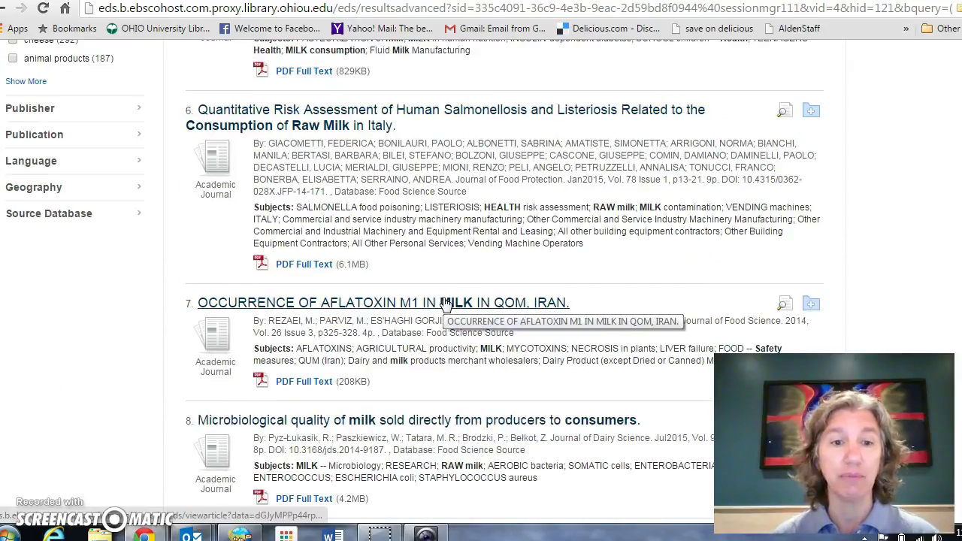
scroll(445, 303, "down", 2)
scroll(444, 303, "down", 1)
scroll(444, 303, "down", 3)
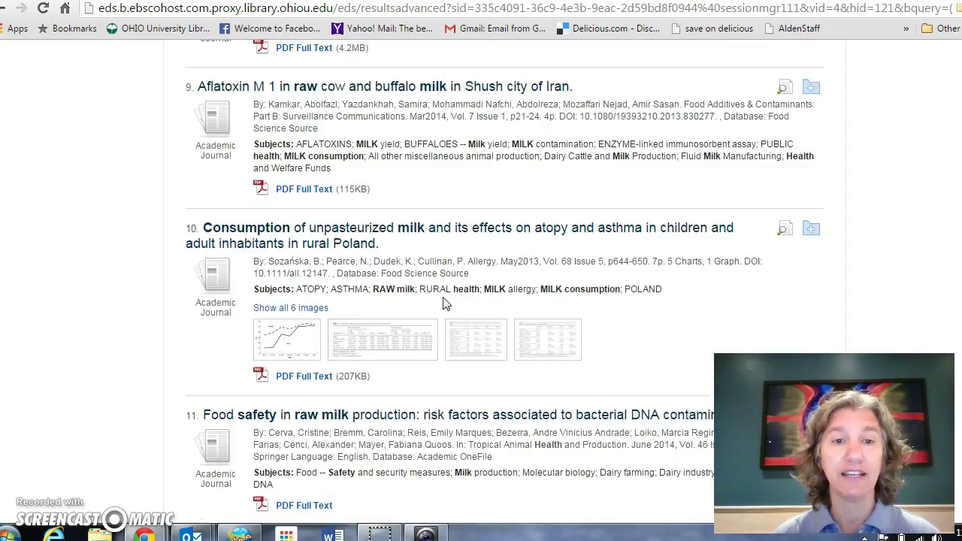
scroll(444, 303, "down", 1)
scroll(443, 303, "down", 1)
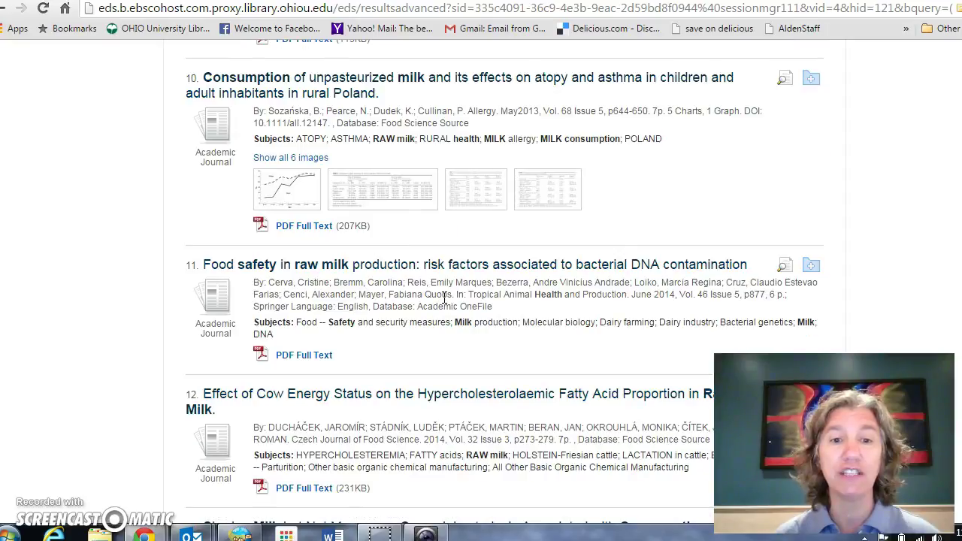
left_click(324, 355)
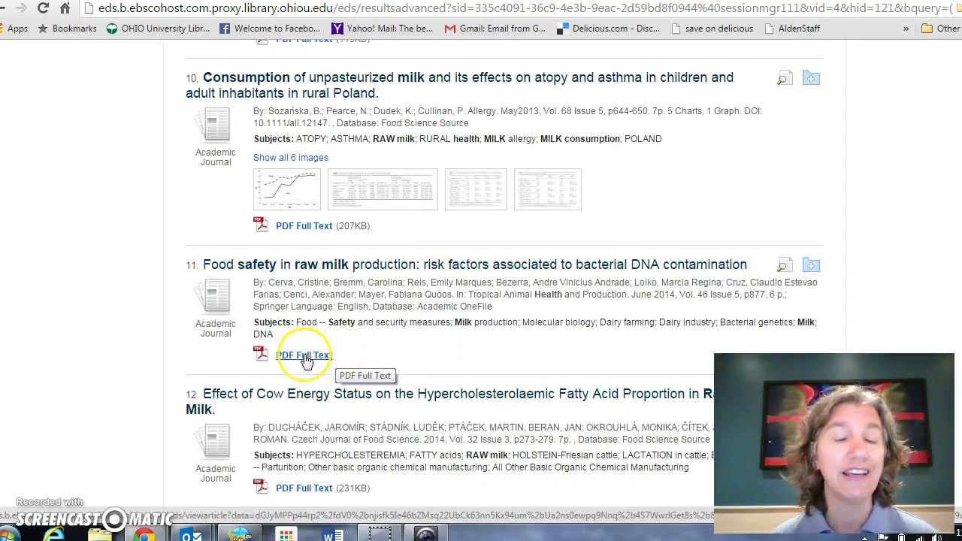